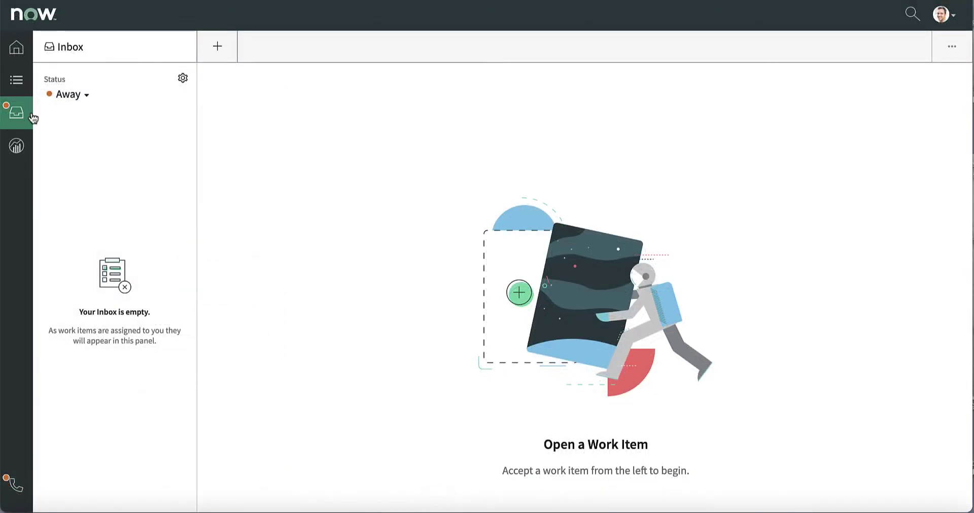
# Examine the presence options in the agent inbox and the status options in the Softphone Smart Connector.
pyautogui.click(86, 95)
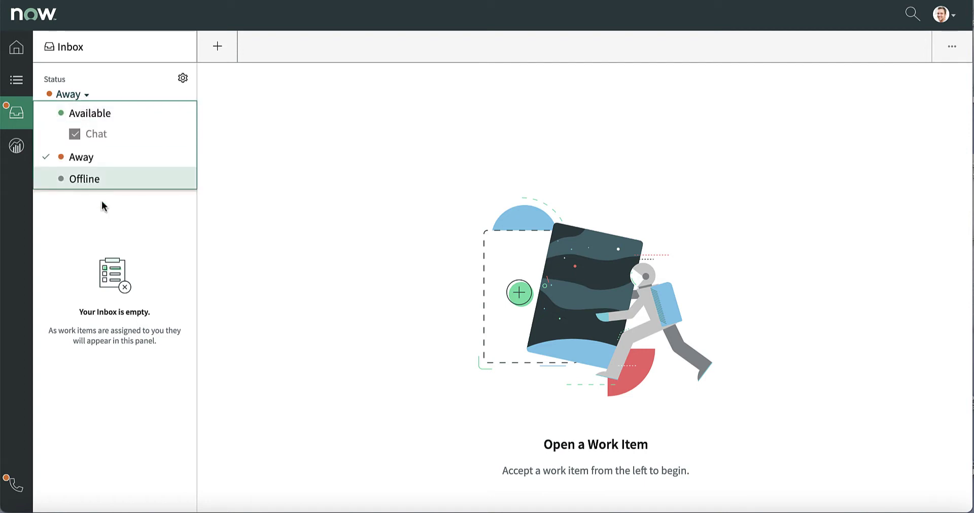
pyautogui.click(51, 424)
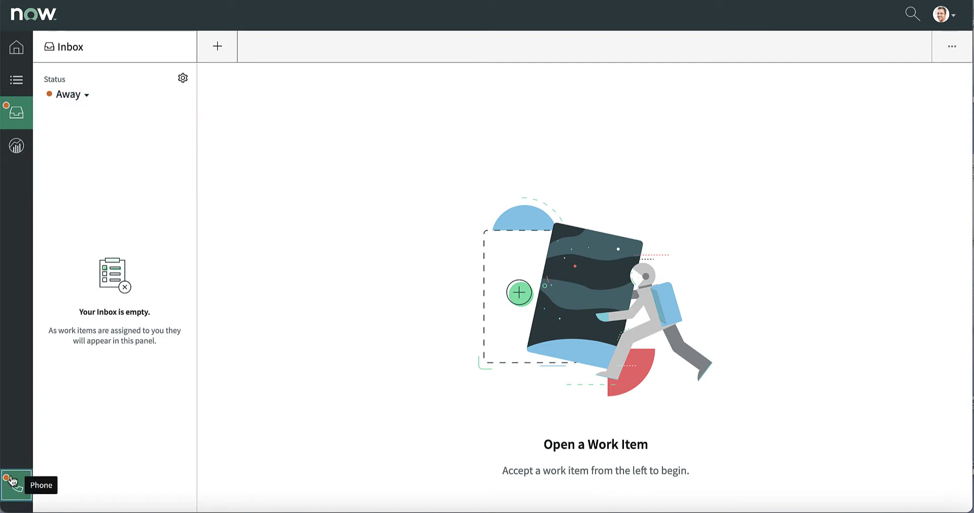
pyautogui.click(12, 481)
pyautogui.click(265, 137)
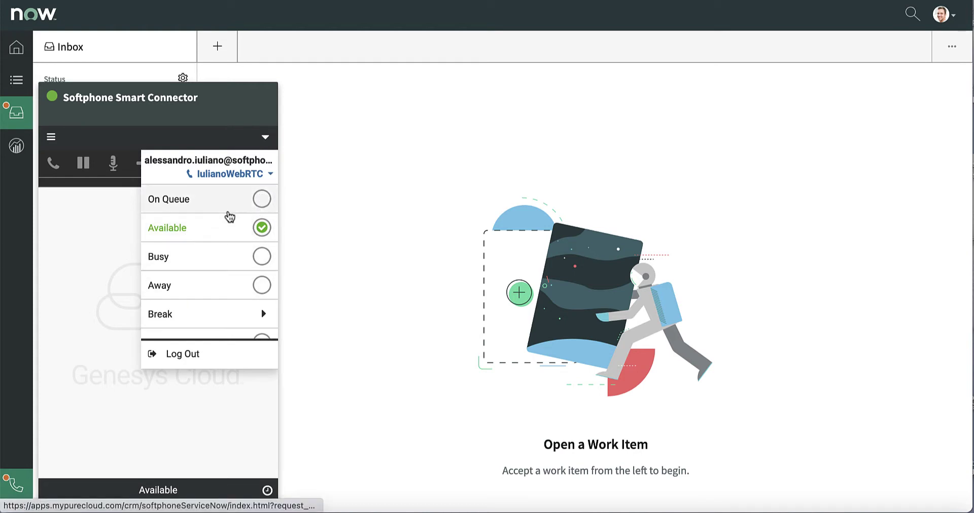
pyautogui.click(121, 222)
pyautogui.click(13, 493)
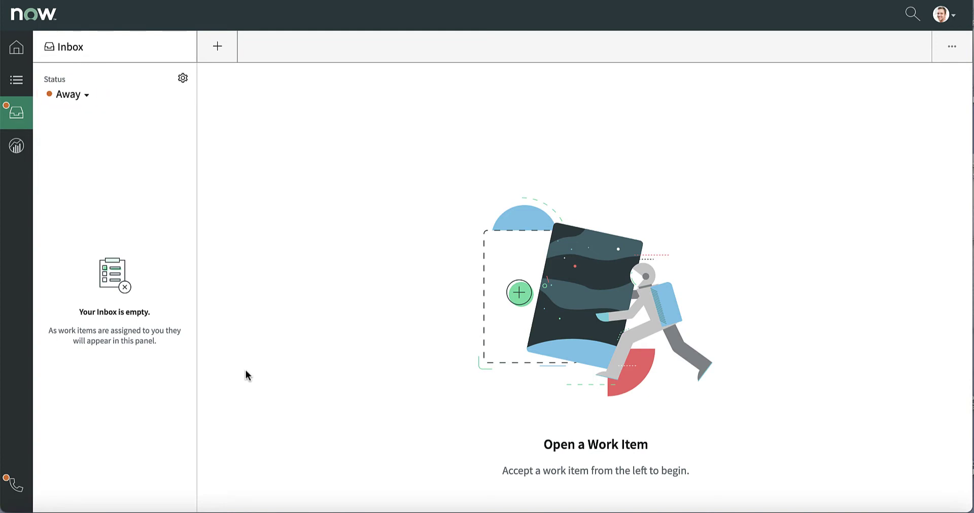
pyautogui.click(15, 484)
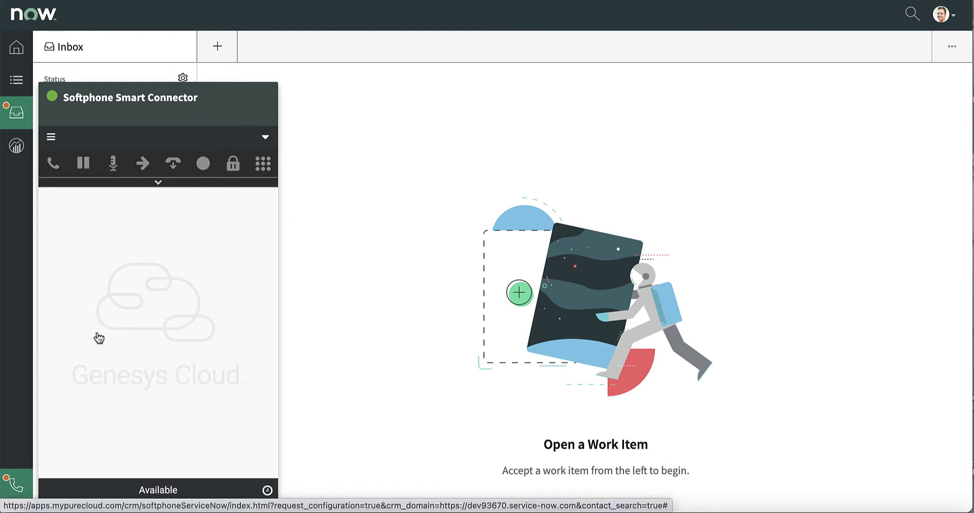
pyautogui.click(16, 480)
pyautogui.click(85, 97)
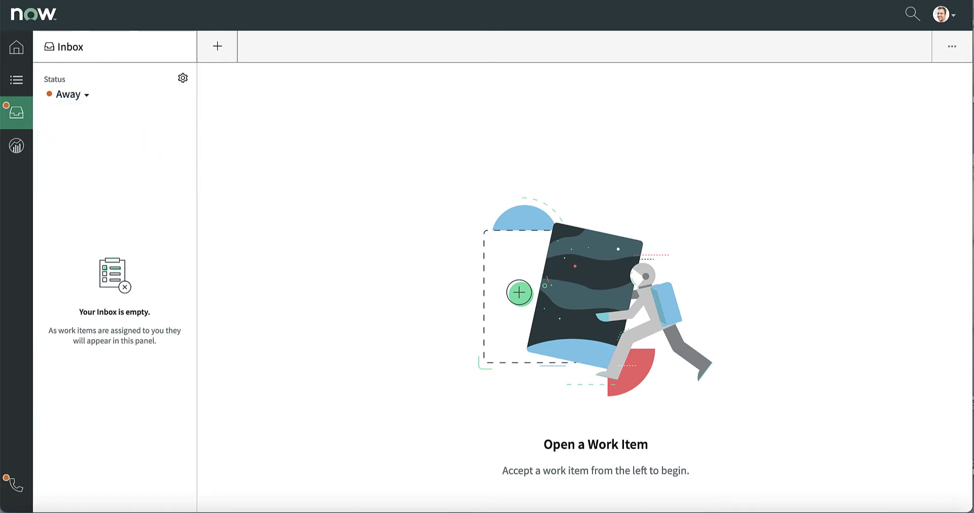
# Switch to the customer's ServiceNow portal and start a new conversation in the Now Support chat.
pyautogui.click(796, 285)
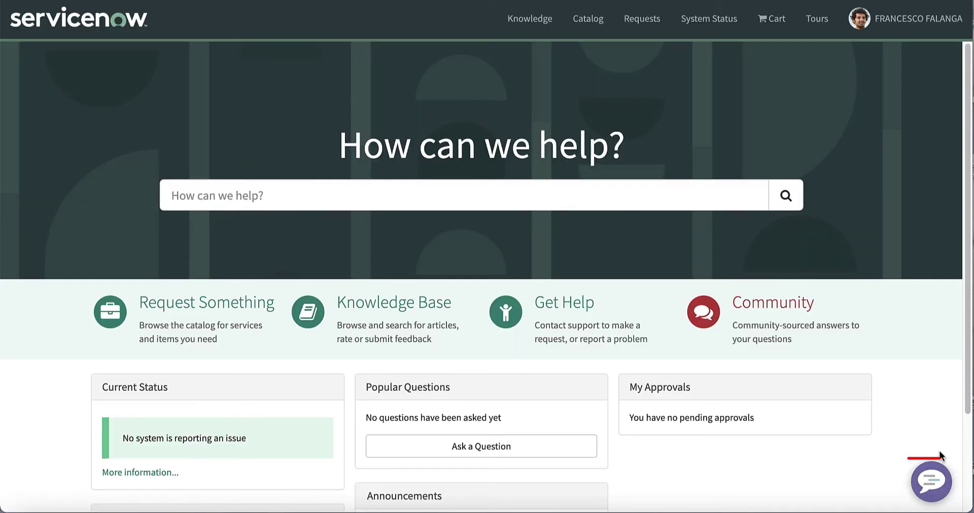
pyautogui.click(931, 491)
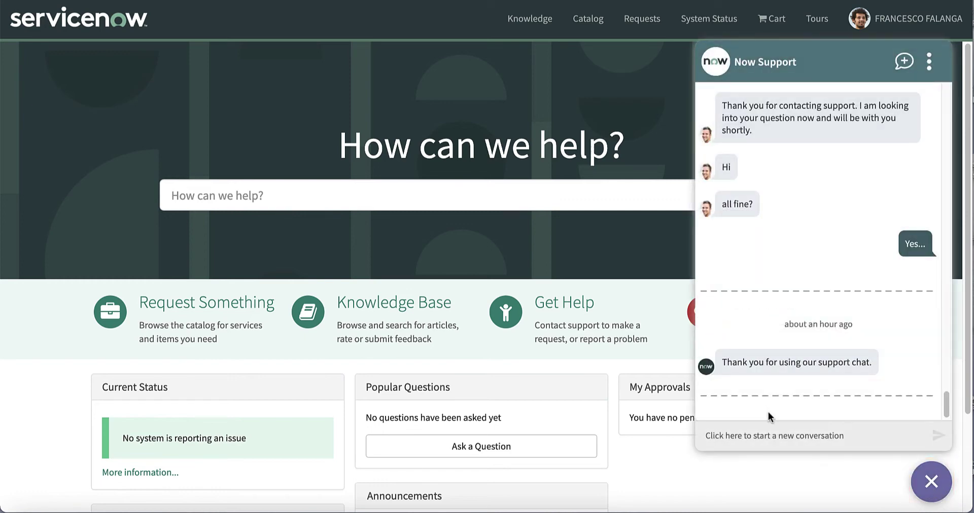
pyautogui.click(772, 437)
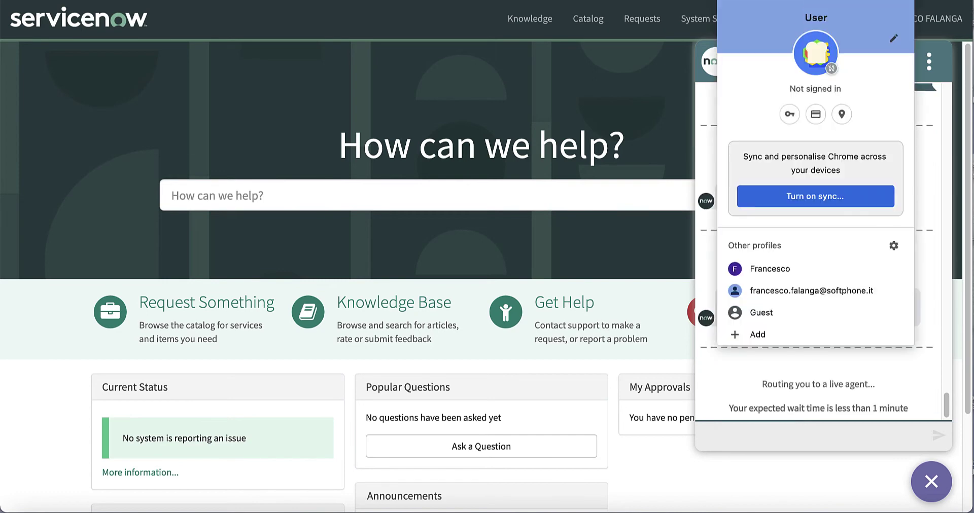
# Switch back to the agent workspace and set the softphone agent status to On Queue.
pyautogui.click(774, 267)
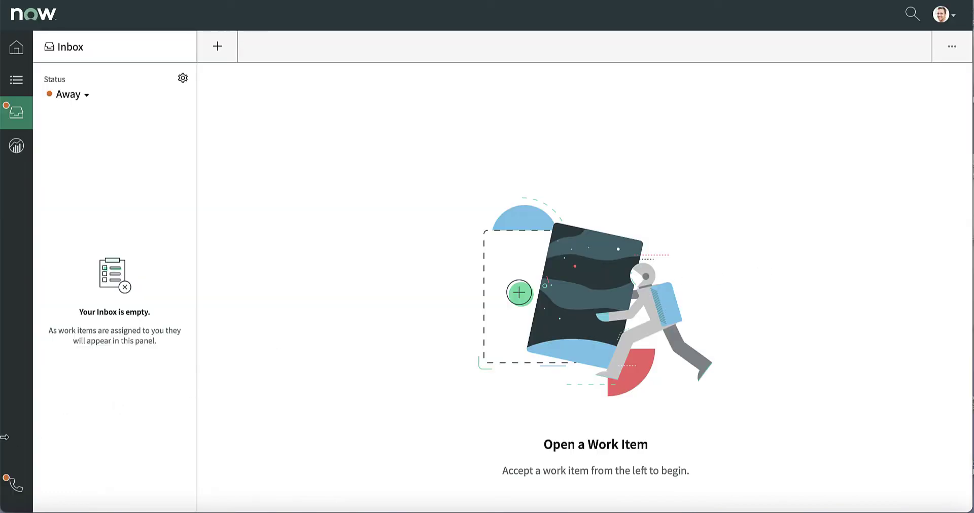
pyautogui.click(15, 485)
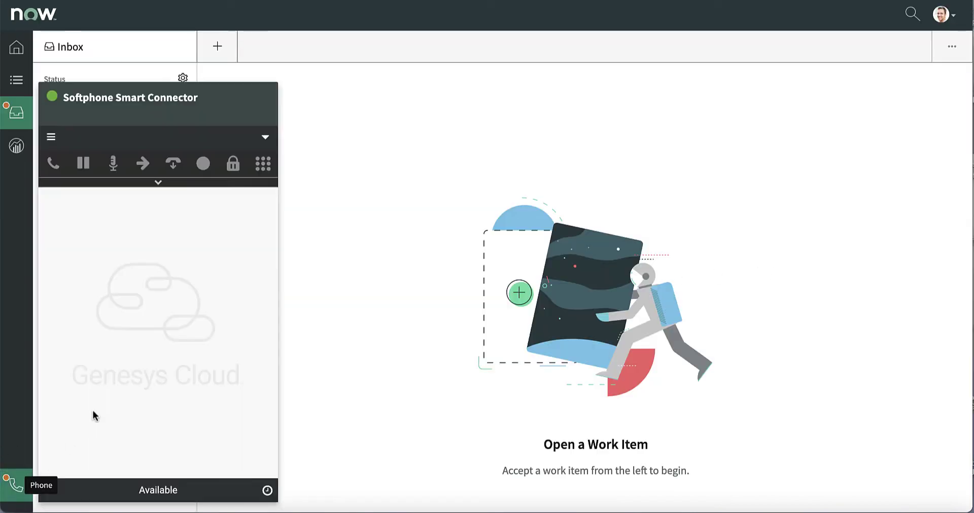
pyautogui.click(266, 142)
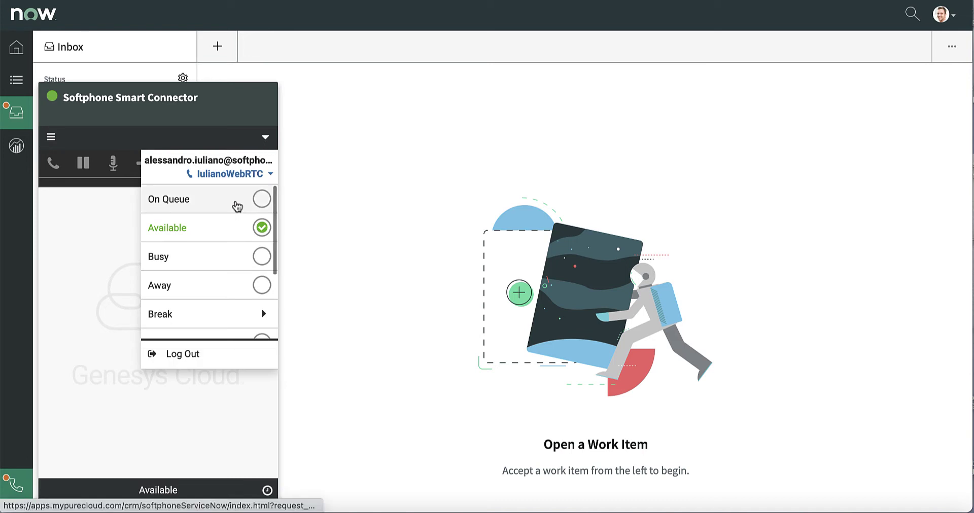
pyautogui.click(237, 206)
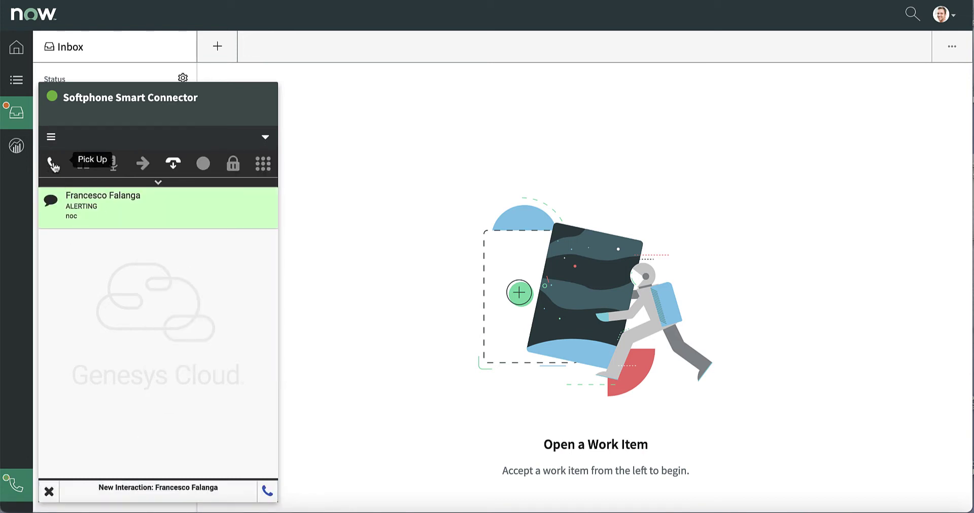
# Pick up and accept the incoming chat, and greet the customer publicly with "Hi, can I help You?".
pyautogui.click(53, 163)
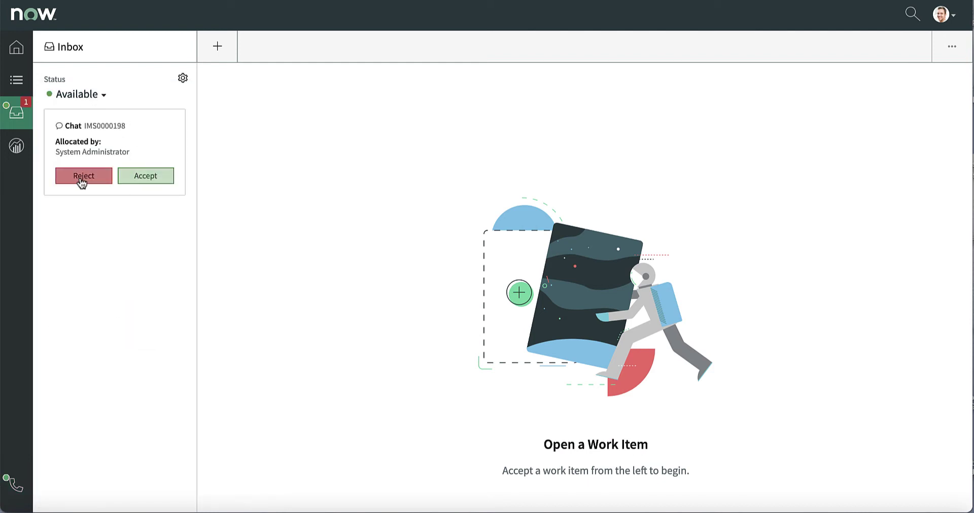
pyautogui.click(155, 186)
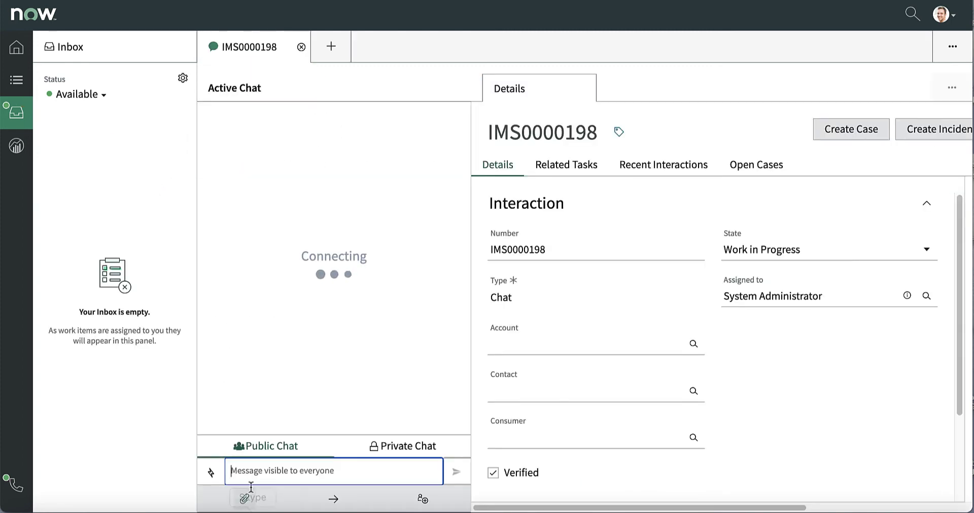
pyautogui.write('Hi, can I help You?')
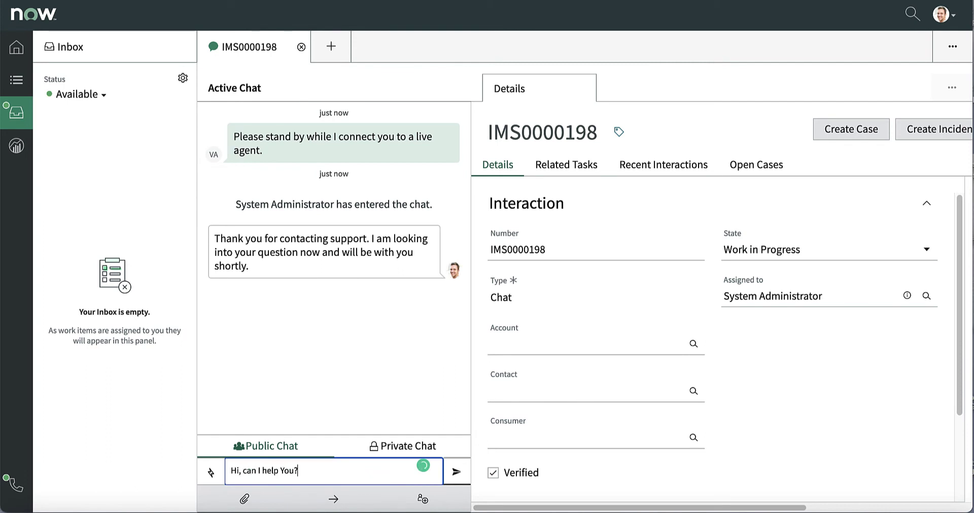
pyautogui.press('Return')
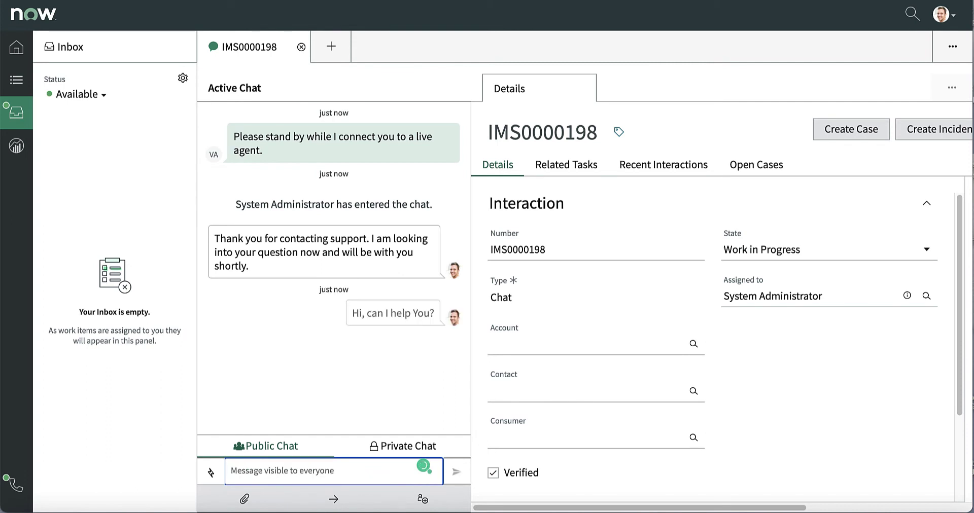
# In the customer's portal chat, send the replies "Ye" and "Yes of course", and end the conversation.
pyautogui.click(823, 300)
pyautogui.click(754, 434)
pyautogui.write('Ye')
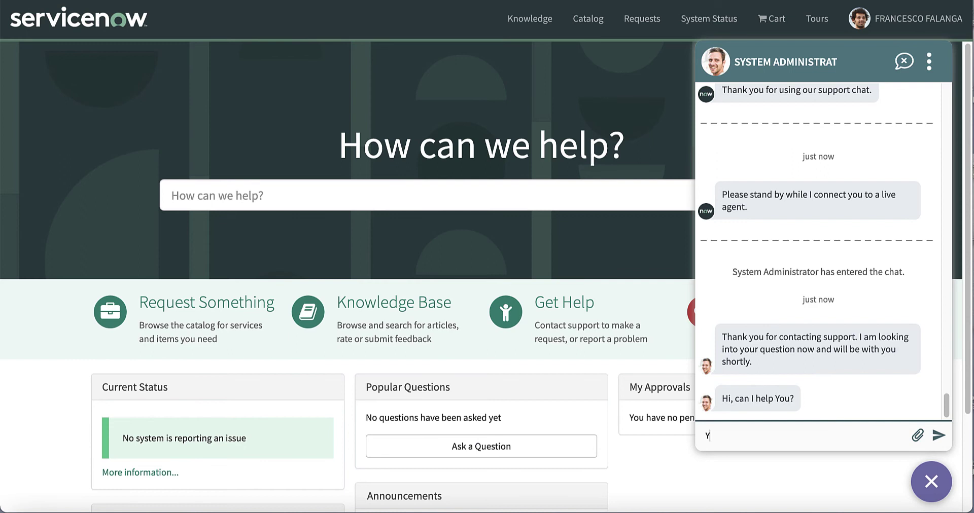
pyautogui.press('Return')
pyautogui.write('Yes of course')
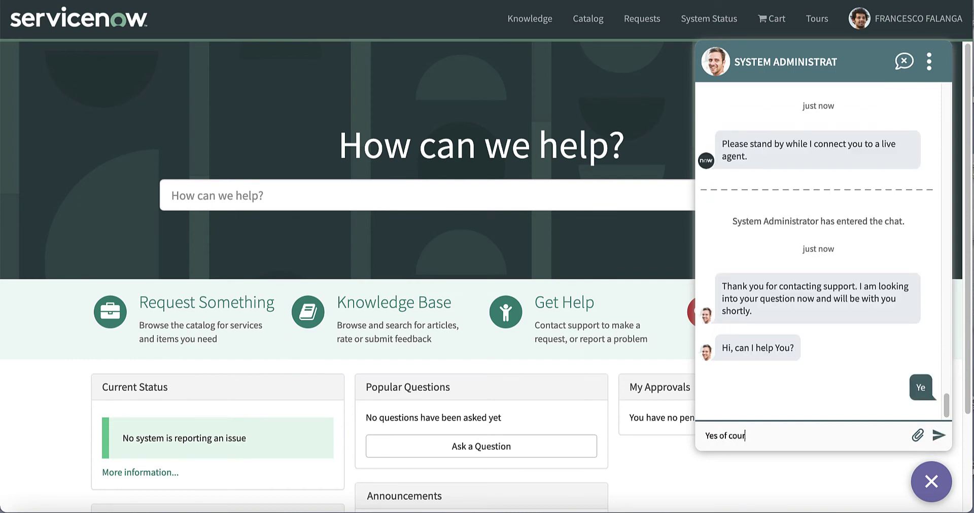
pyautogui.press('Return')
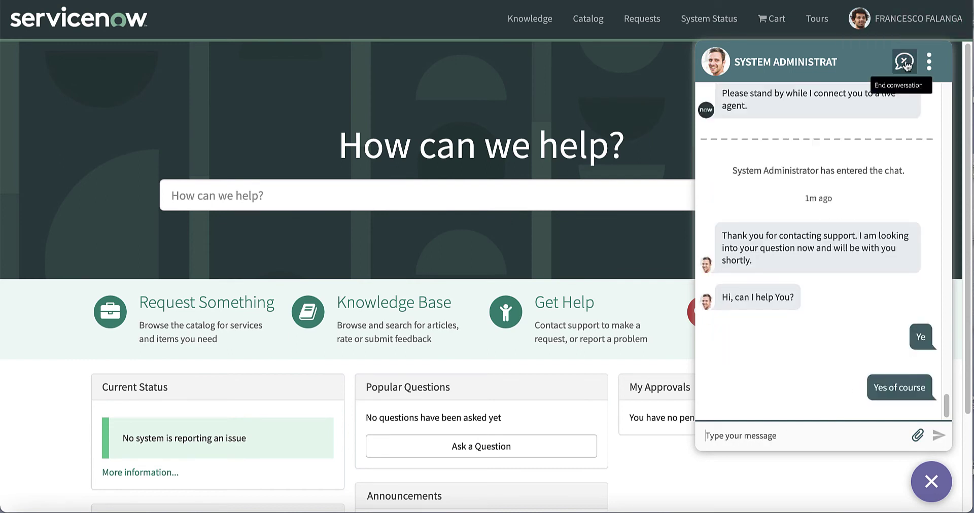
pyautogui.click(905, 62)
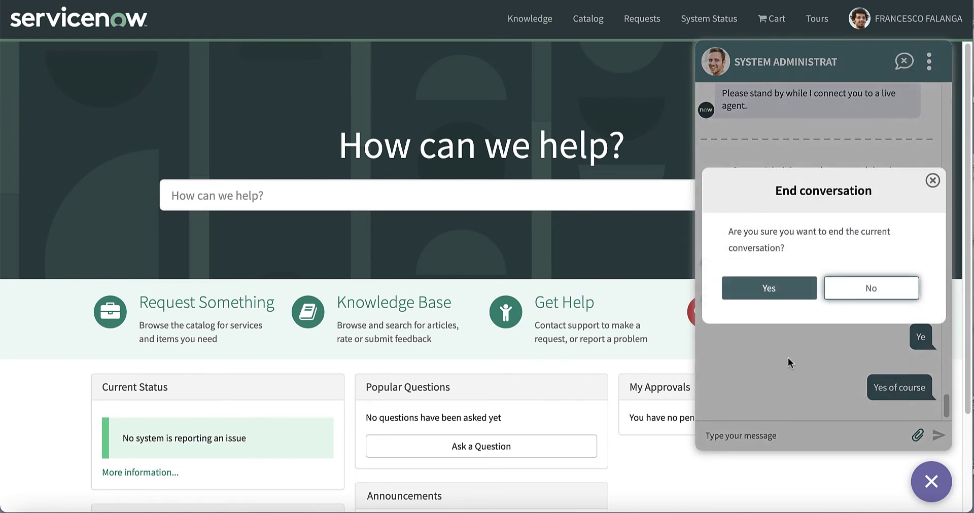
pyautogui.click(760, 289)
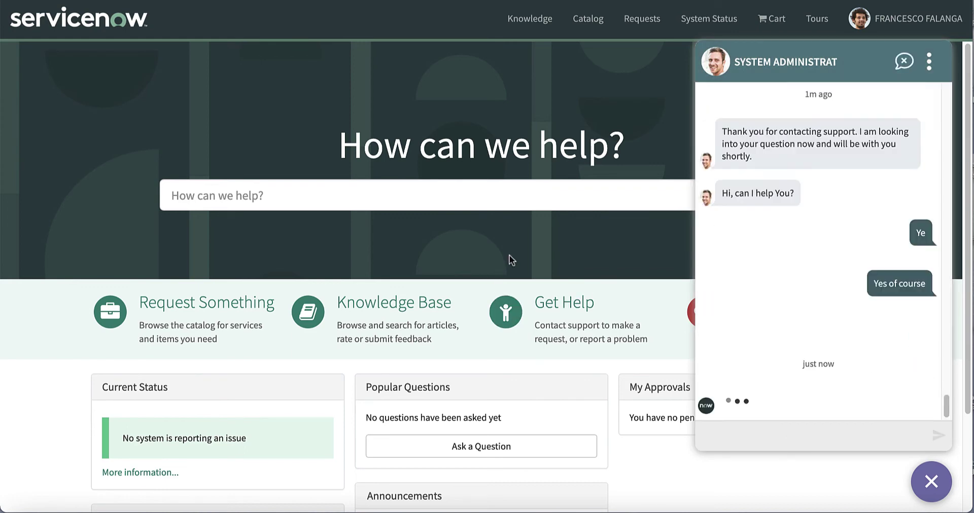
# Back in the agent workspace, disconnect the chat interaction in the softphone and complete its wrap-up with the code Electrician - Emergency.
pyautogui.click(817, 1)
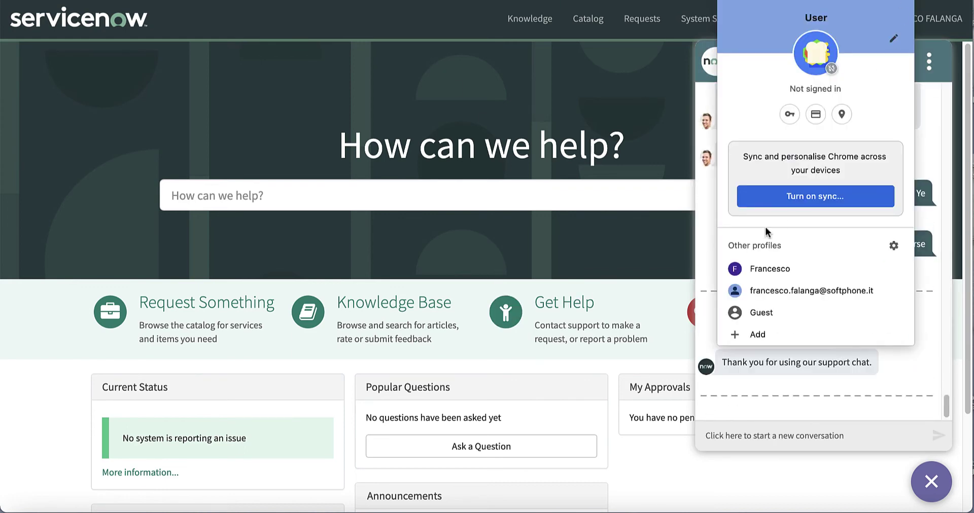
pyautogui.click(763, 273)
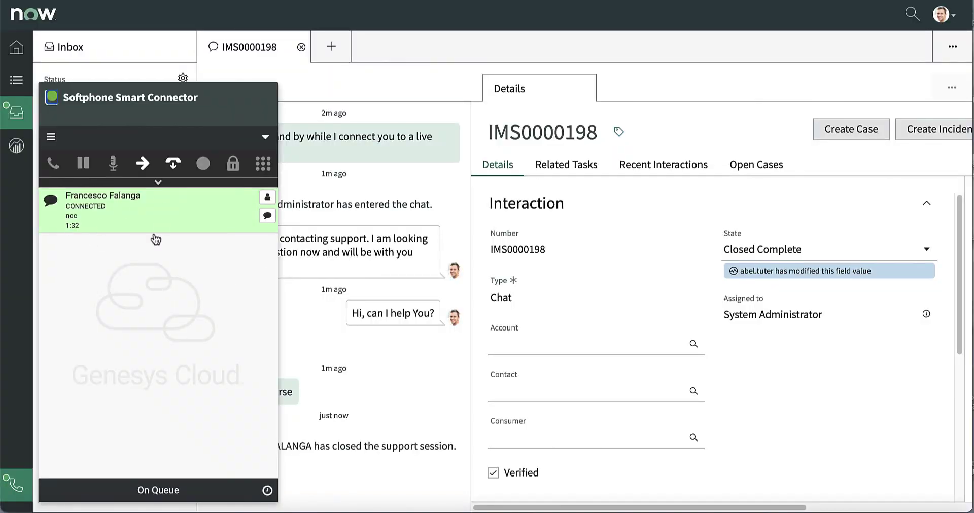
pyautogui.click(173, 165)
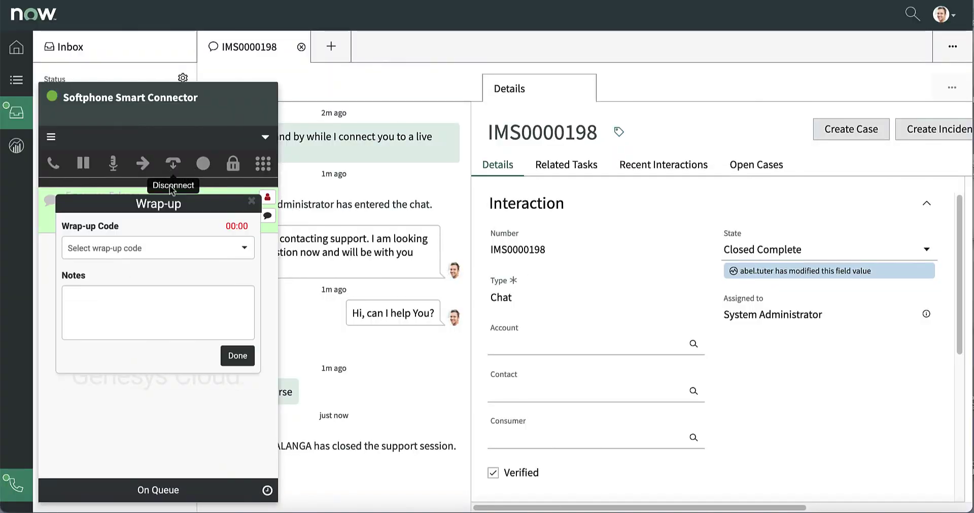
pyautogui.click(139, 247)
pyautogui.click(102, 285)
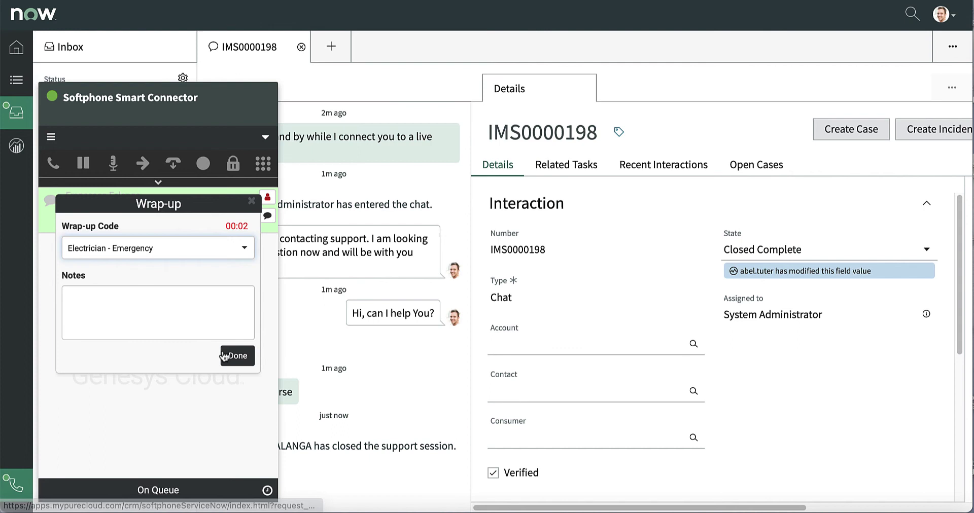
pyautogui.click(232, 359)
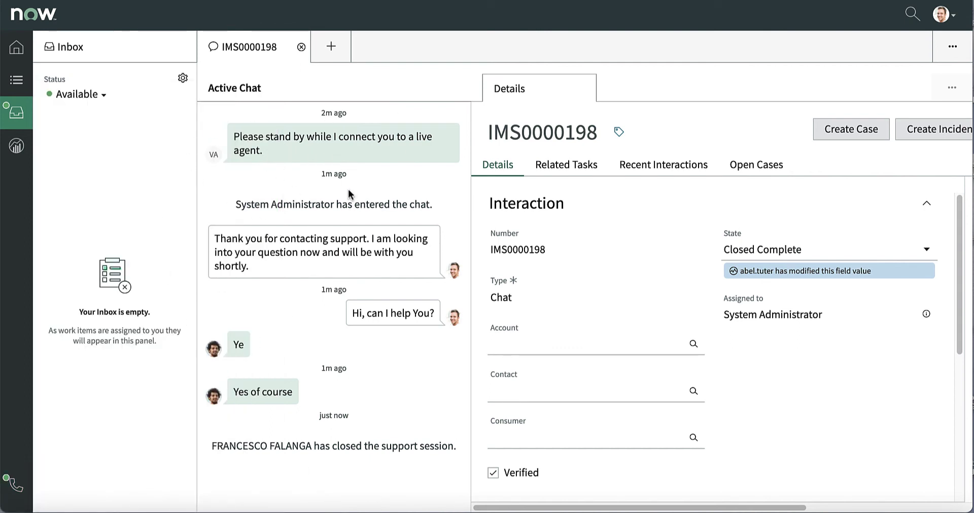
# Examine the internal transcript in the chat's interaction record and the finished interaction's entry in the softphone.
pyautogui.scroll(-5, 607, 320)
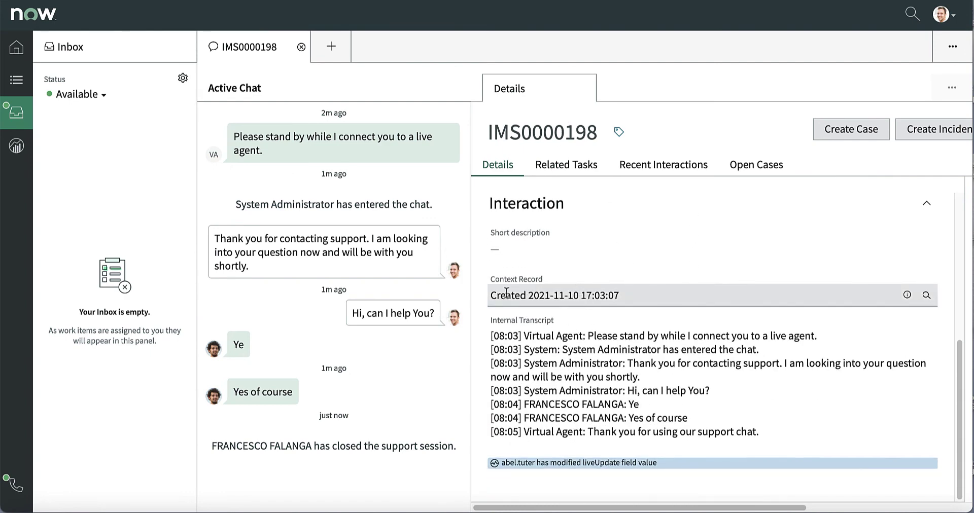
pyautogui.click(16, 484)
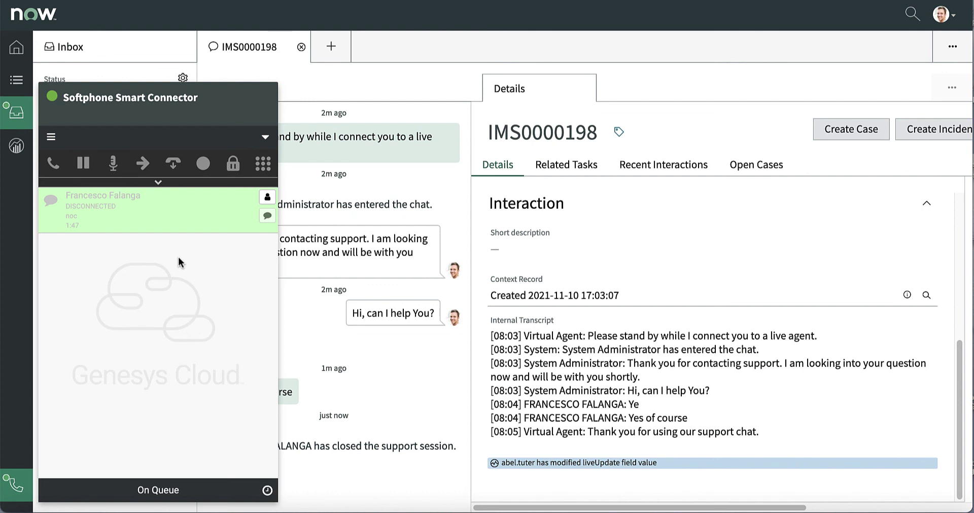
pyautogui.click(18, 482)
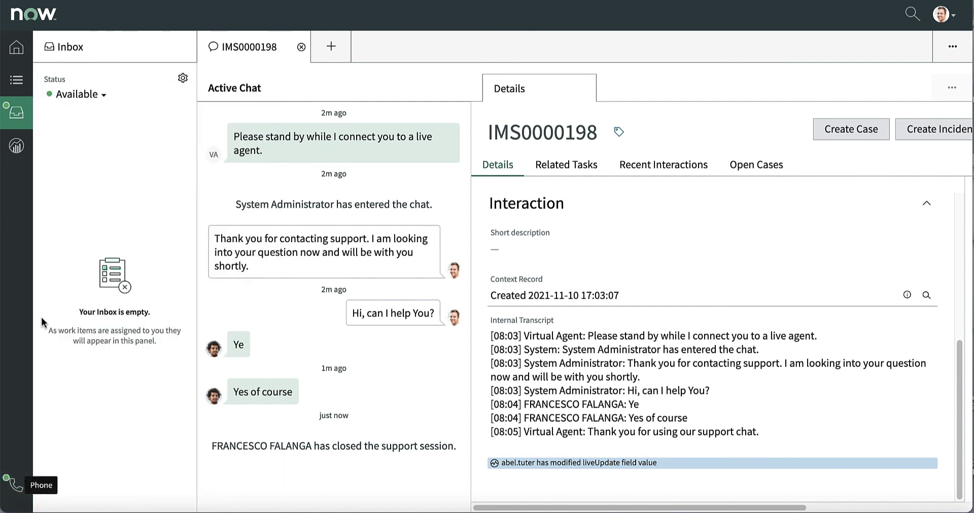